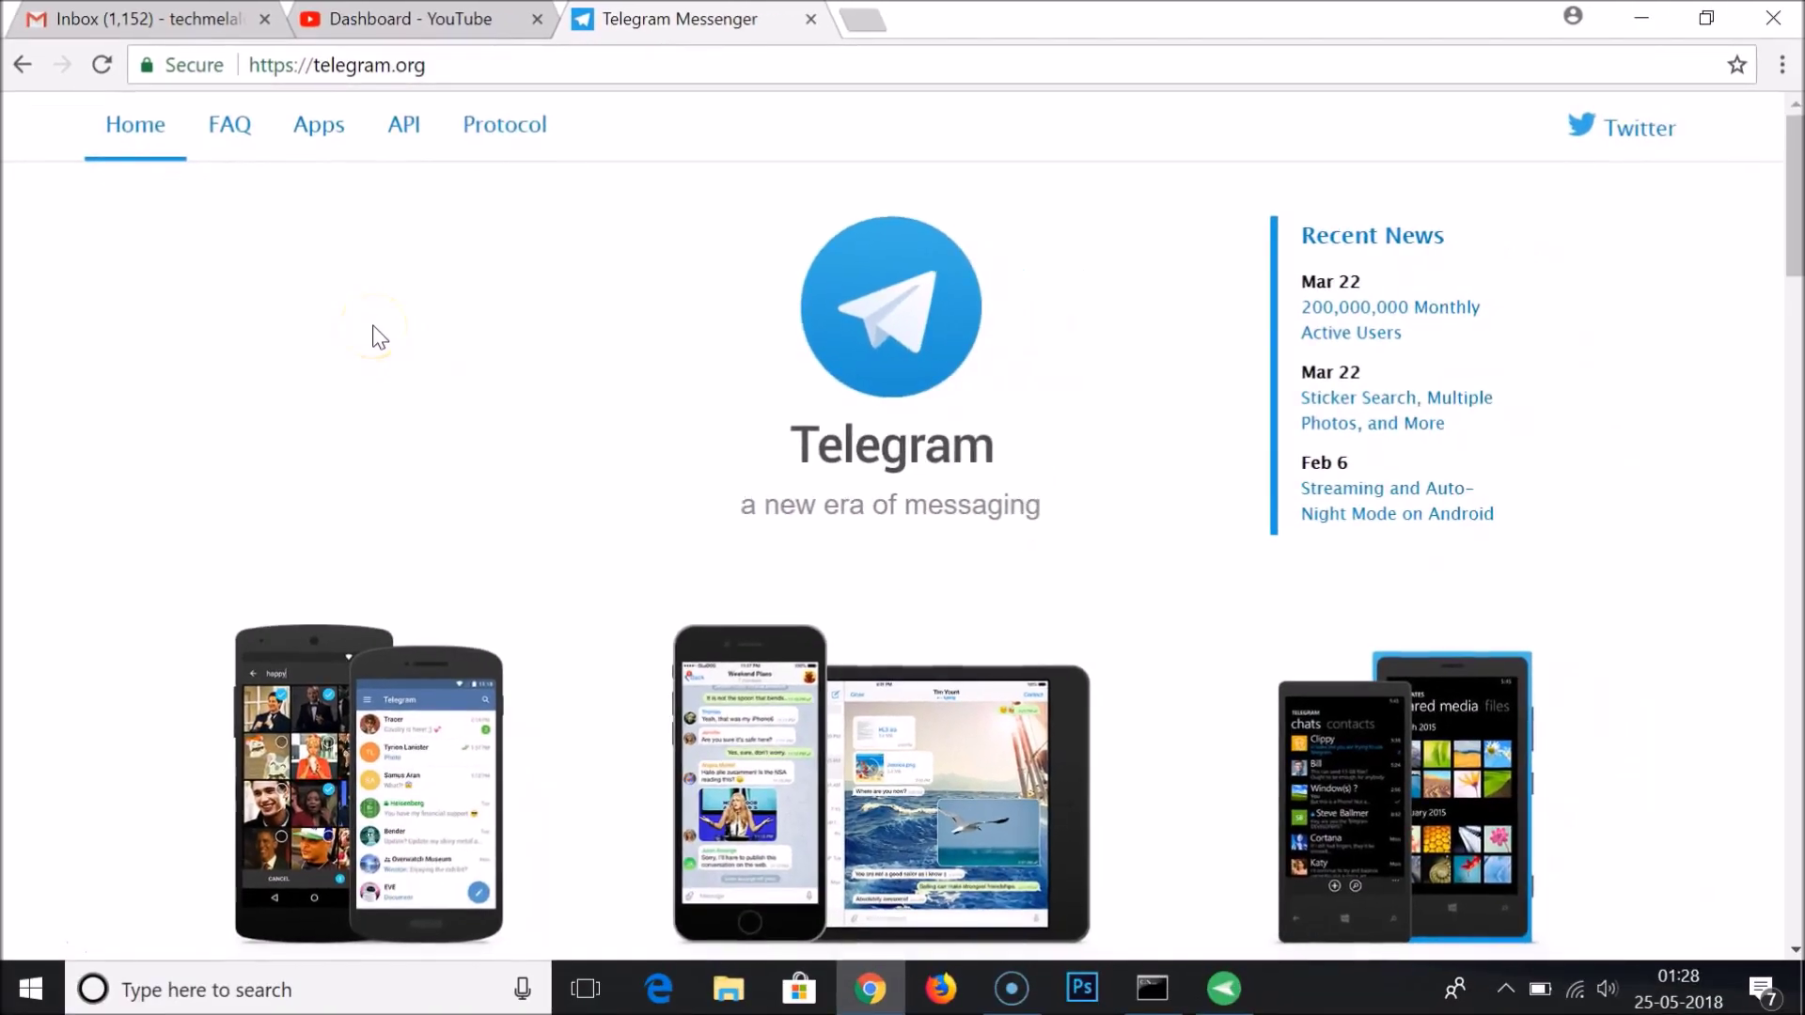
scroll(375, 334, down, 3)
scroll(375, 334, down, 2)
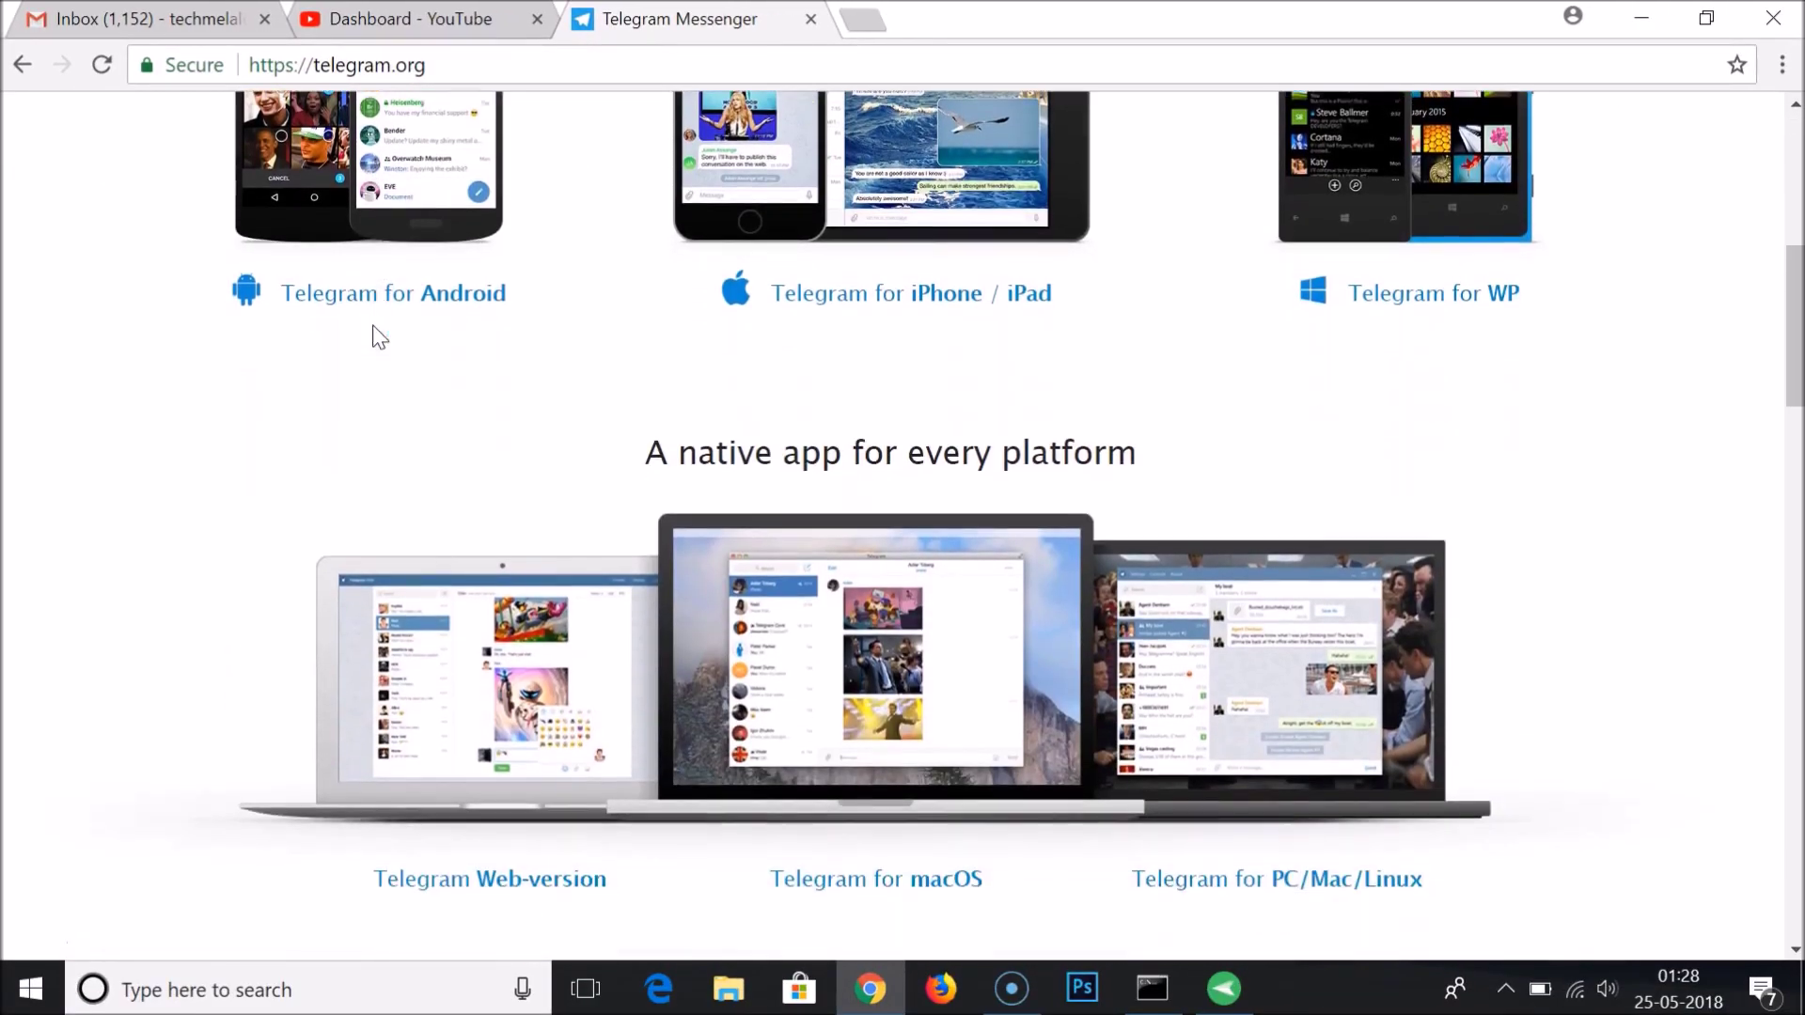
scroll(375, 334, down, 2)
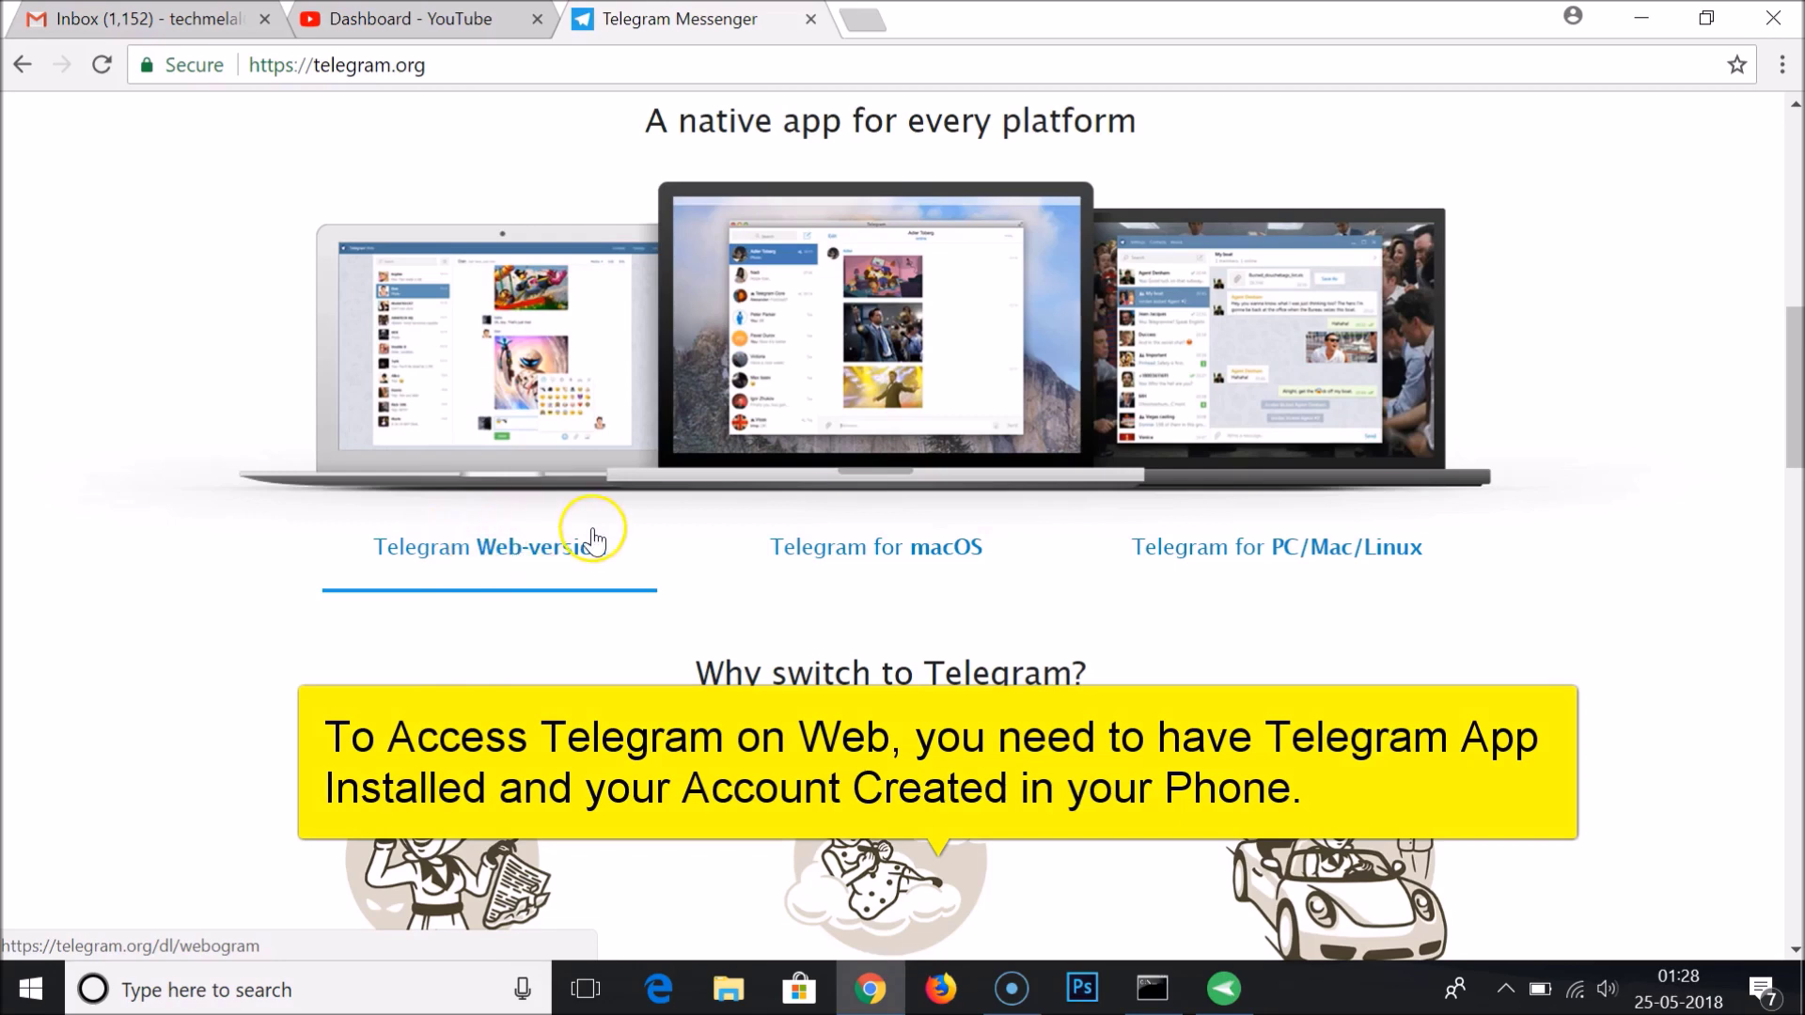
On the Telegram Web sign-in page, keep India as the country and submit your phone number.
click(543, 538)
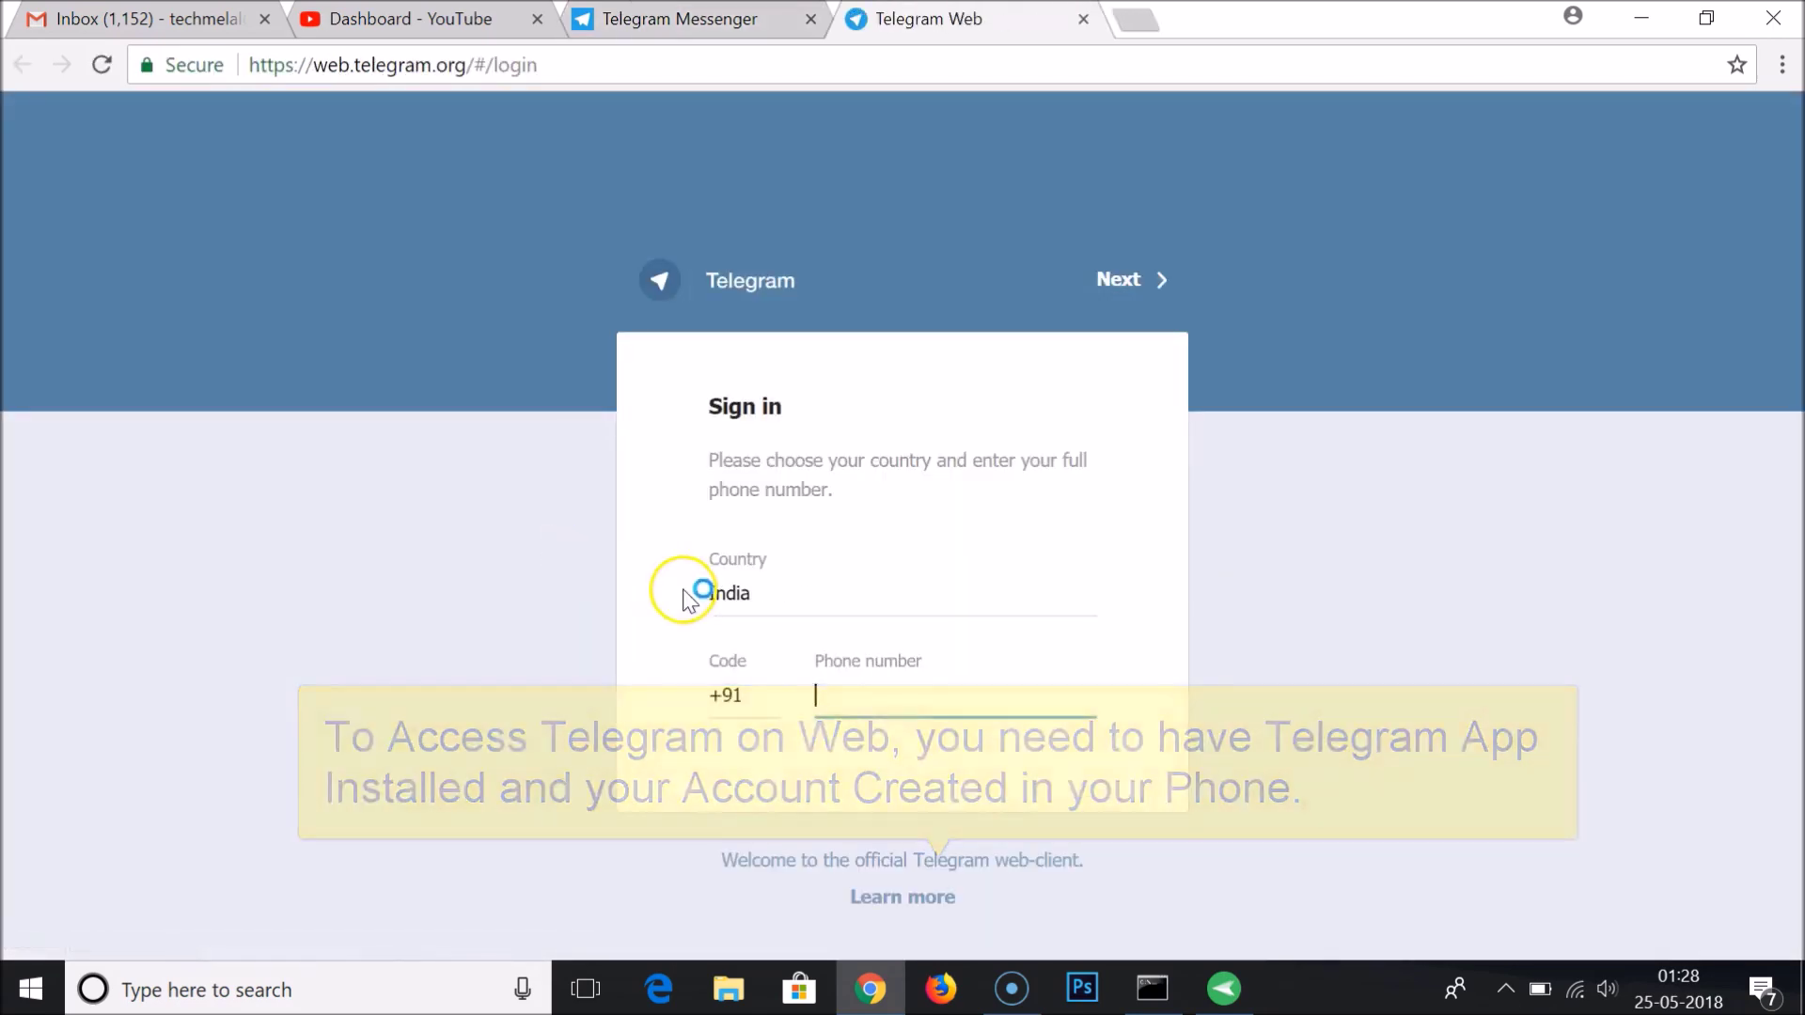
click(773, 602)
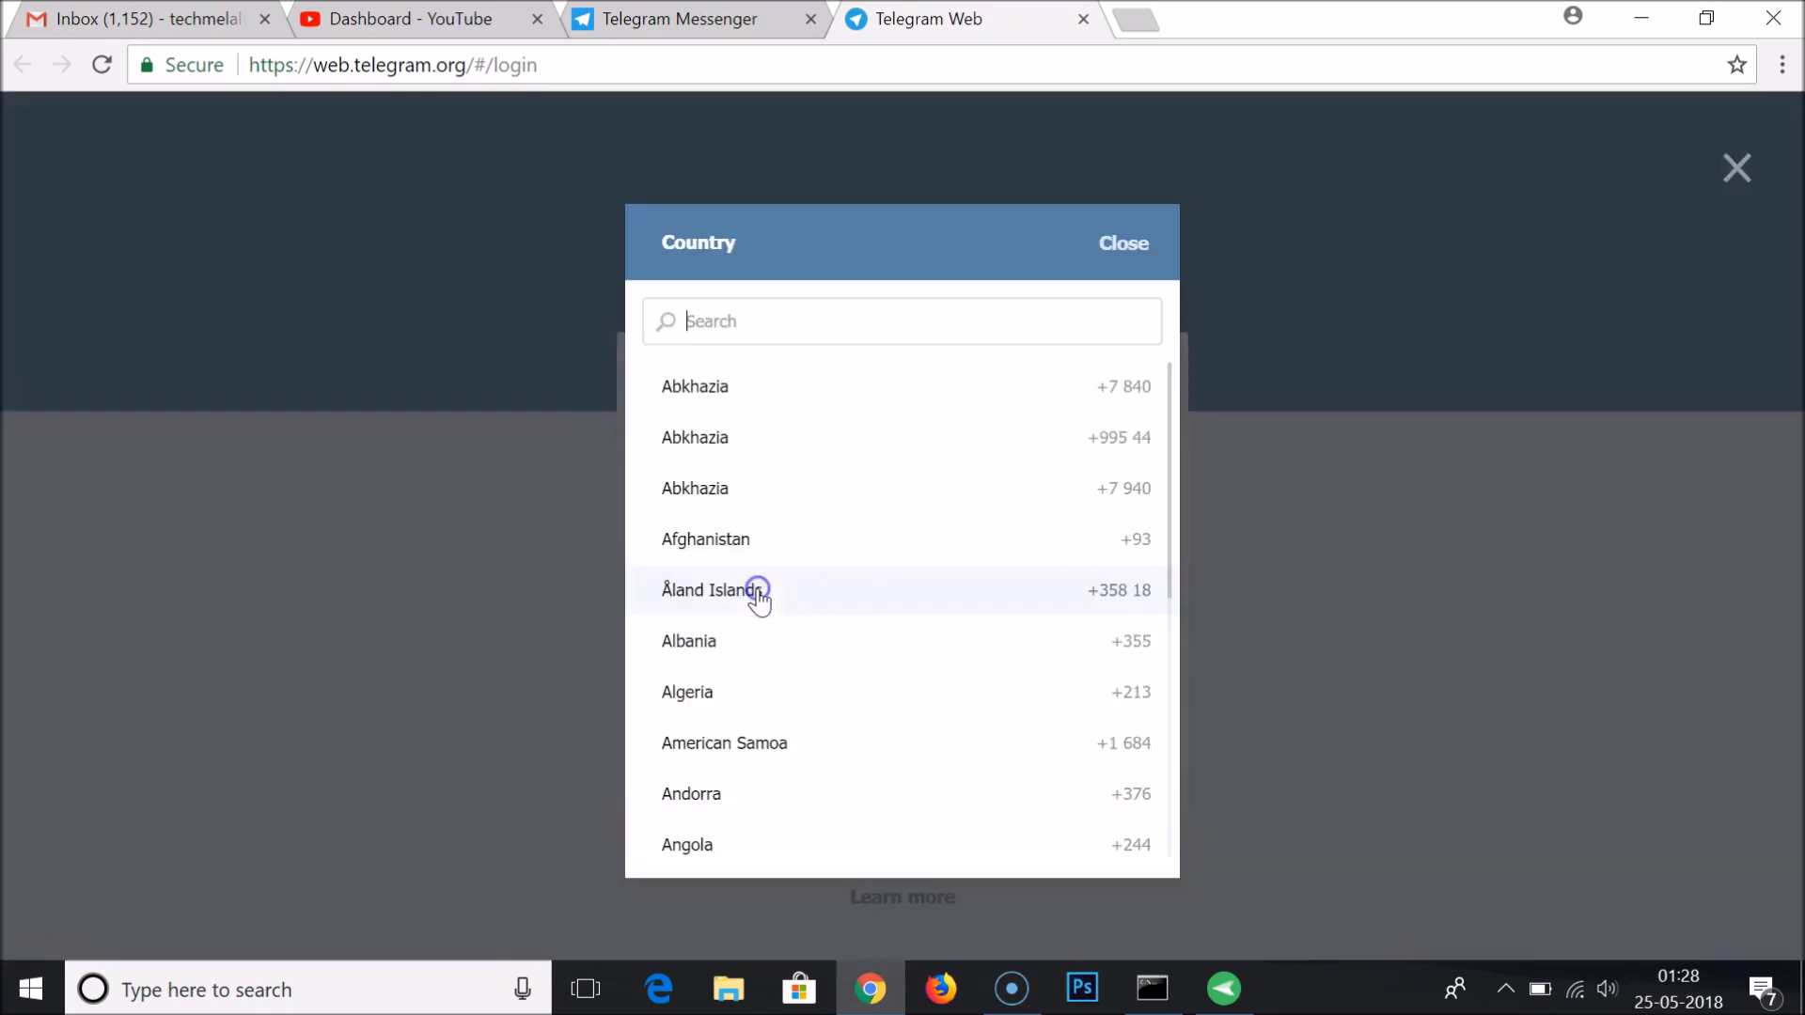
click(346, 464)
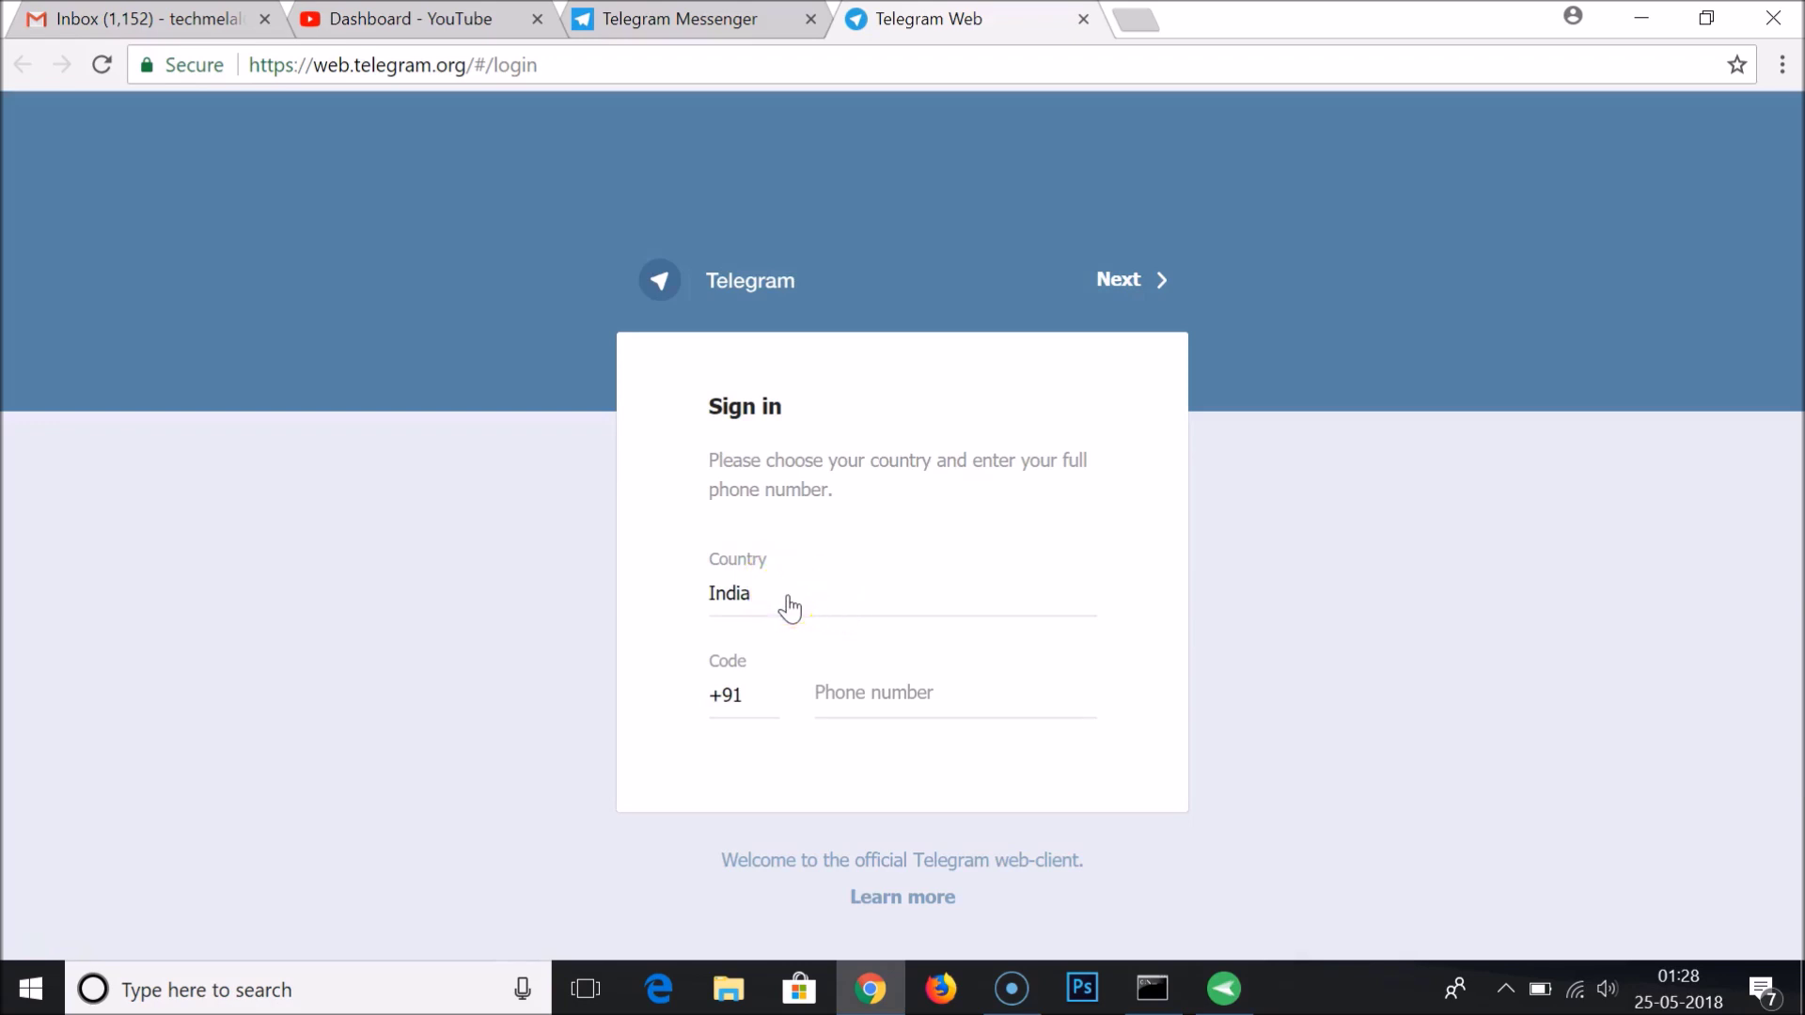
click(876, 705)
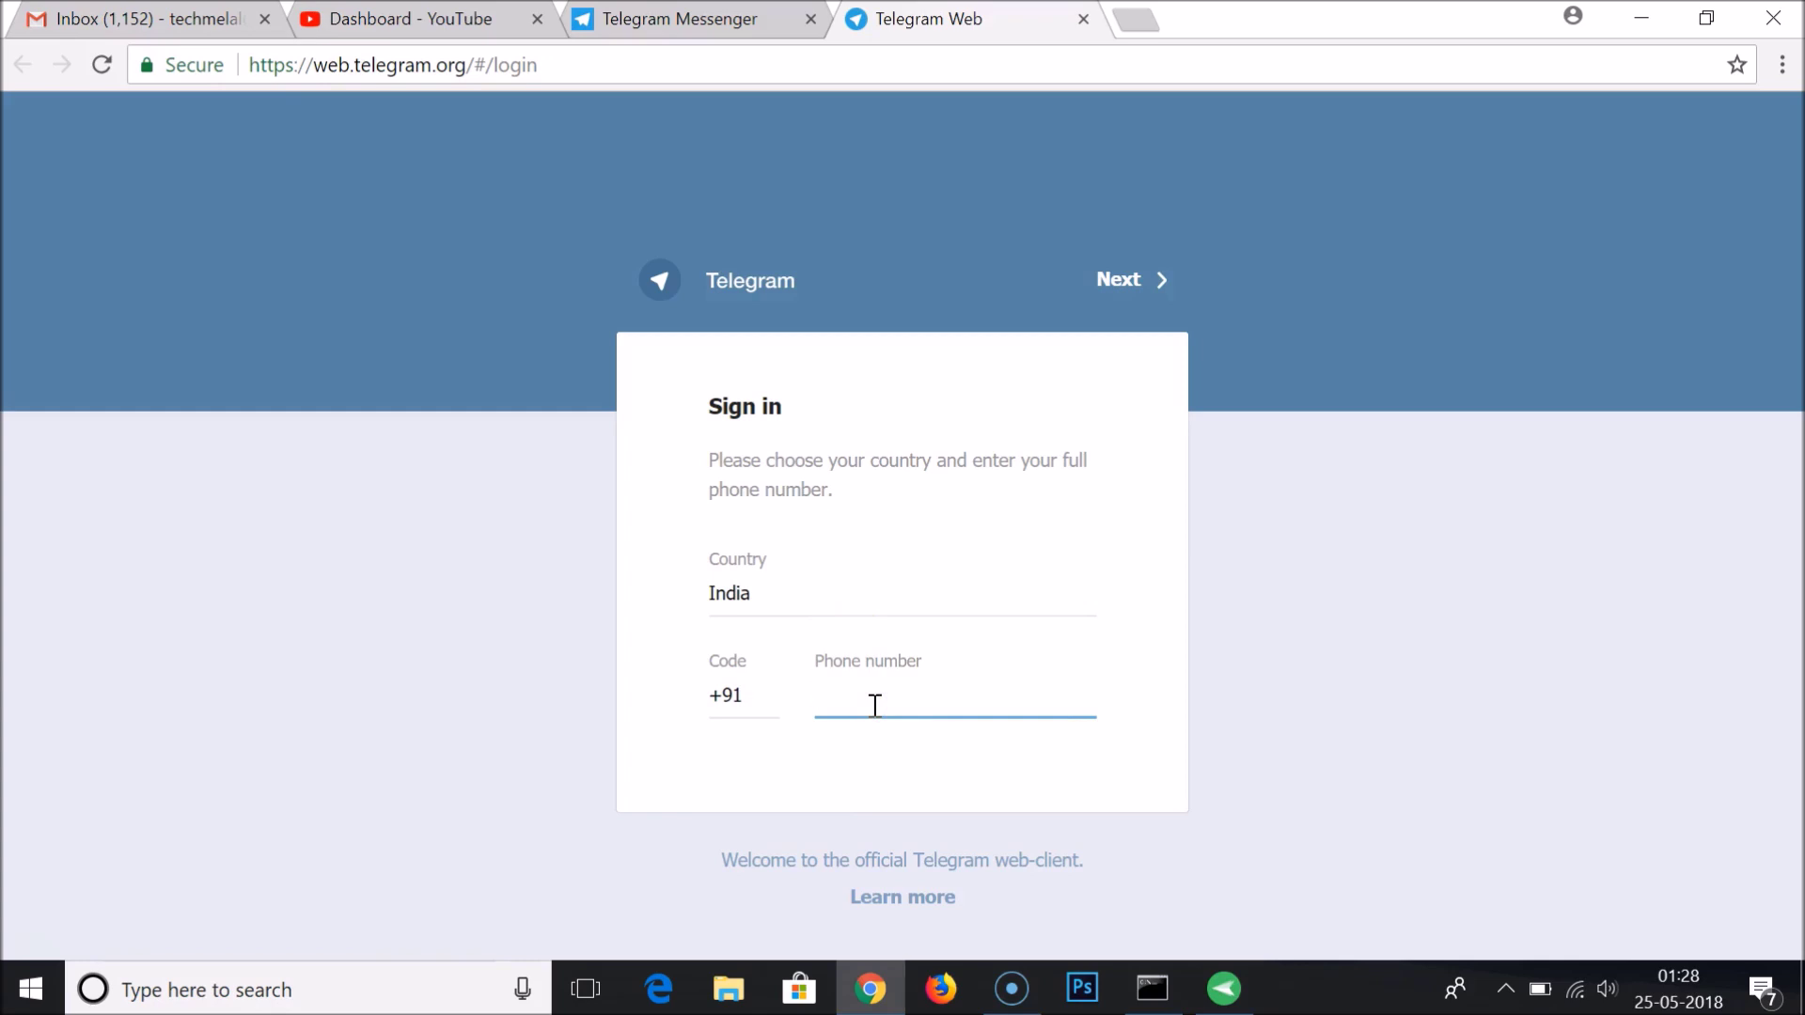
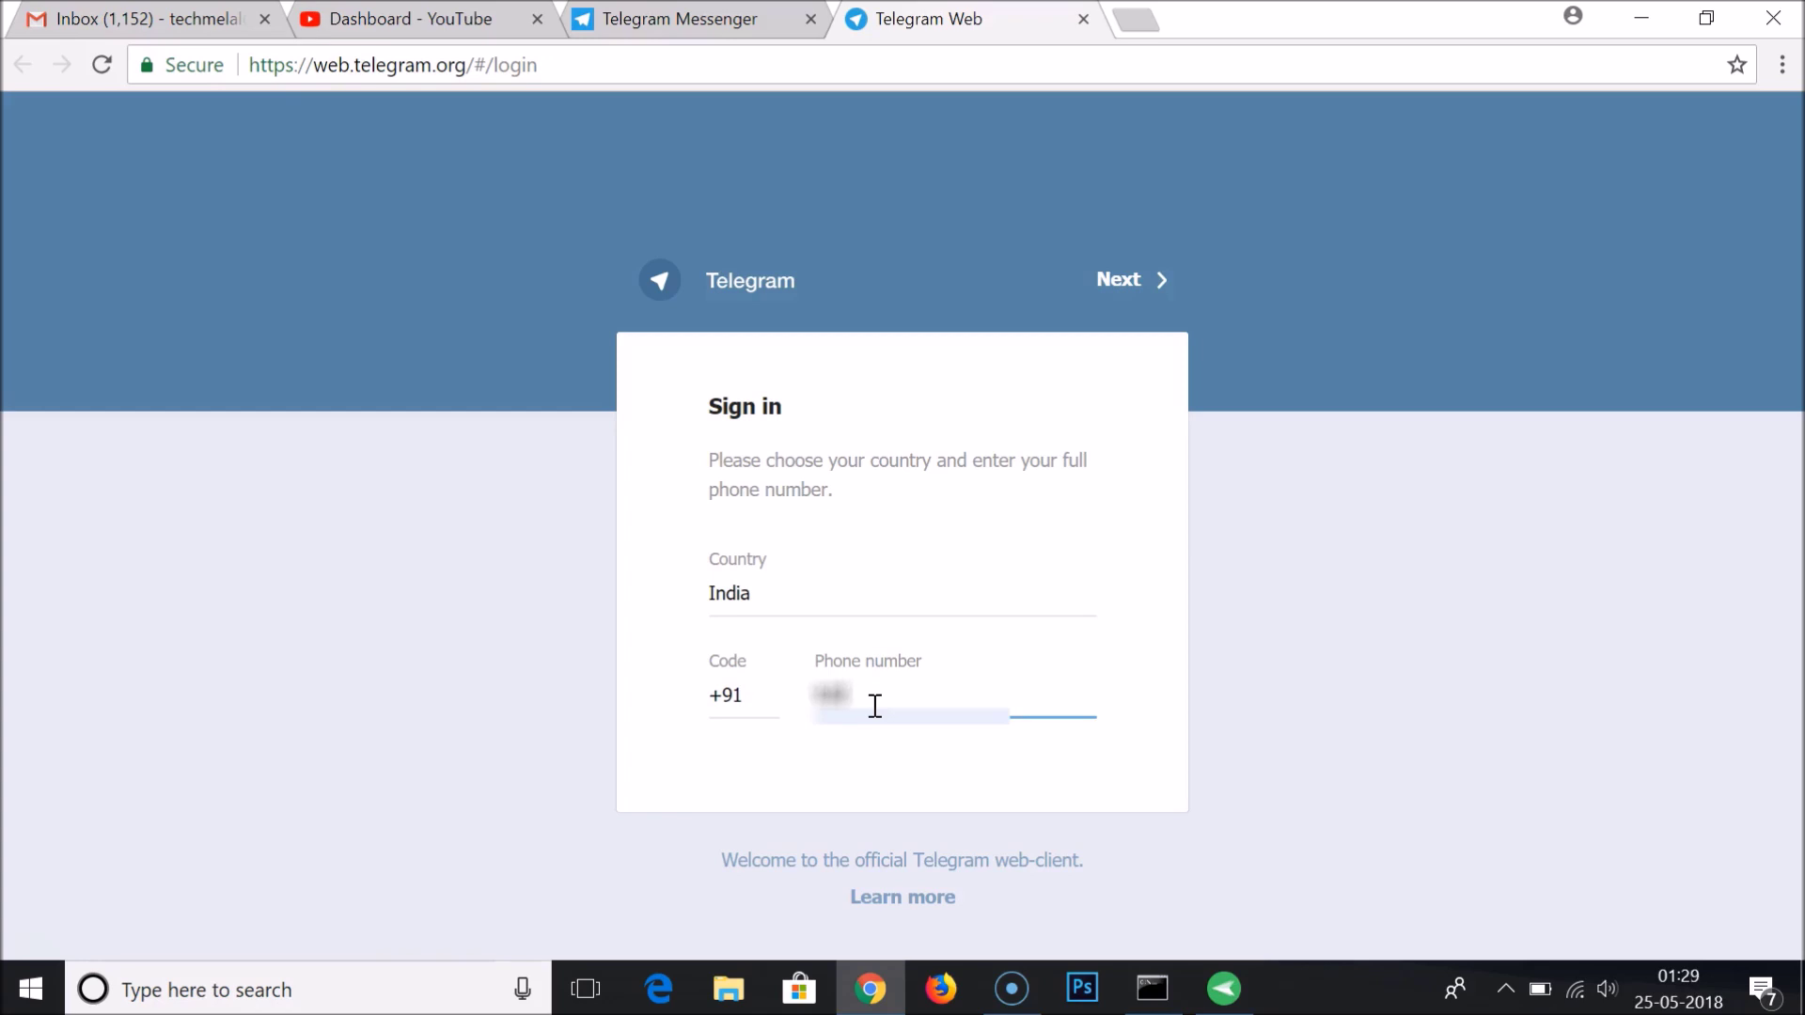
click(1121, 287)
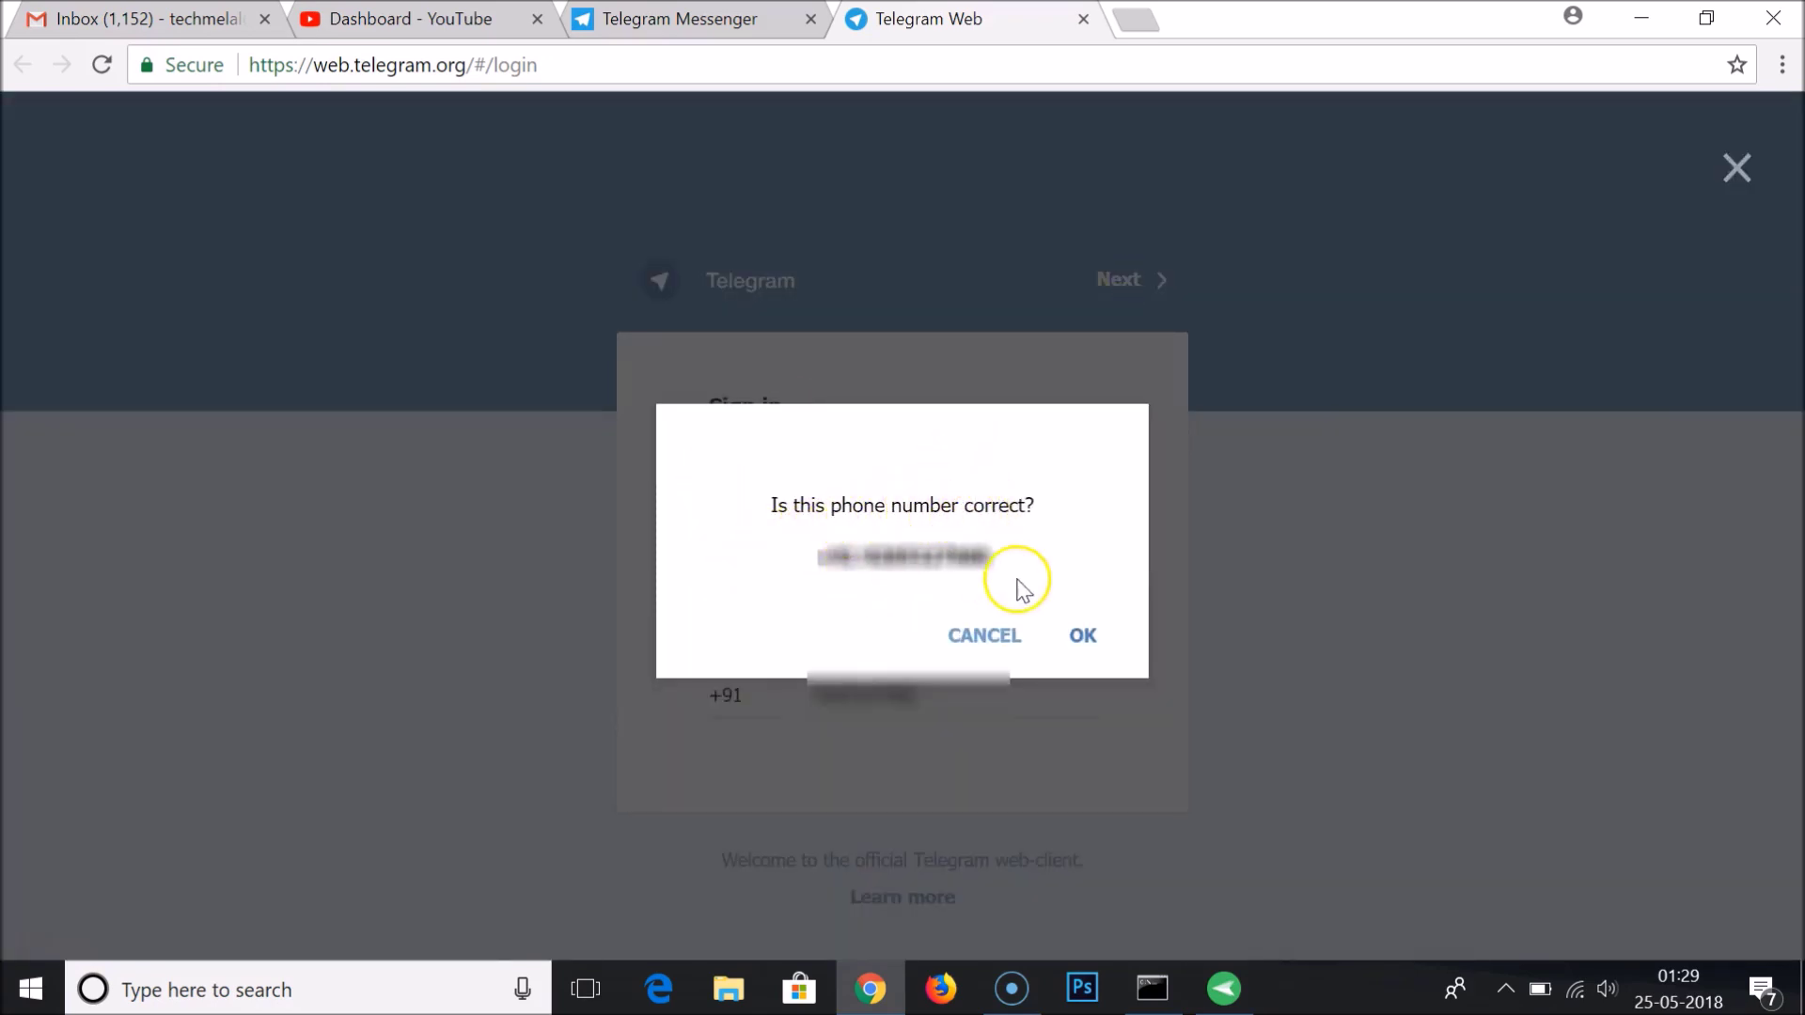
Confirm the phone number is correct in the 'Is this phone number correct?' dialog.
click(1075, 631)
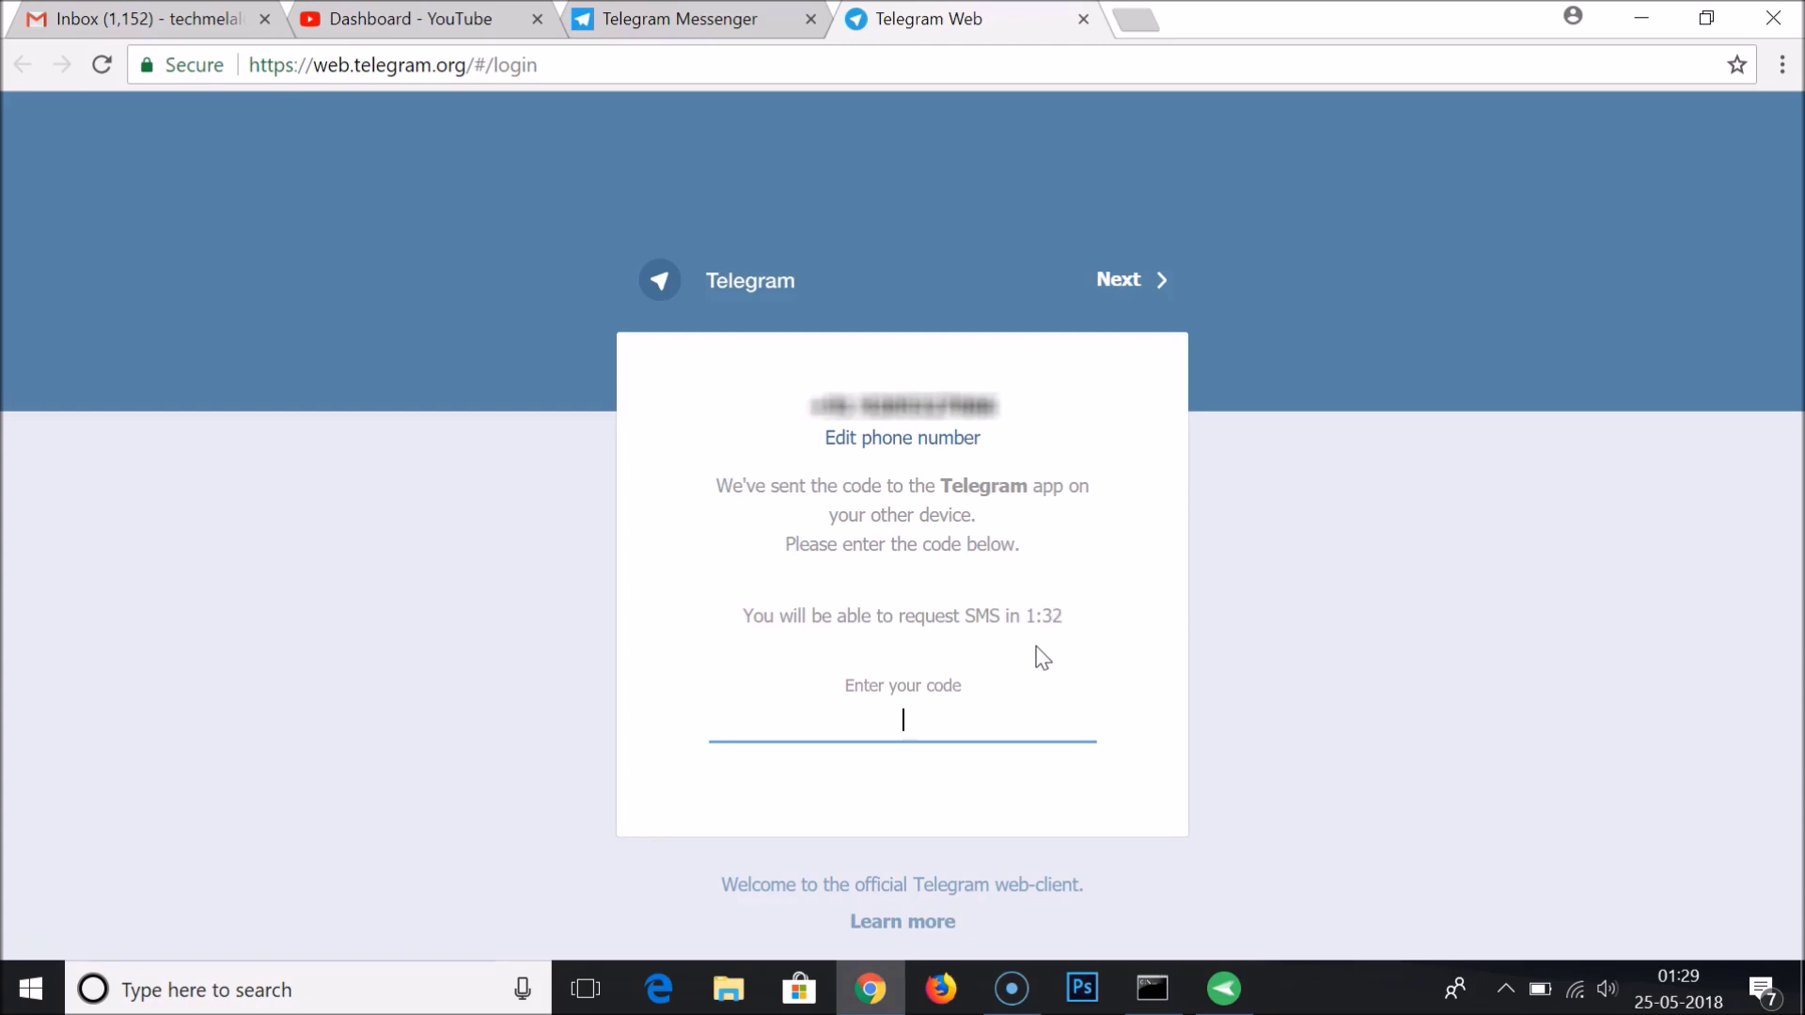
Enter the login code from the Telegram app to finish signing in.
click(970, 677)
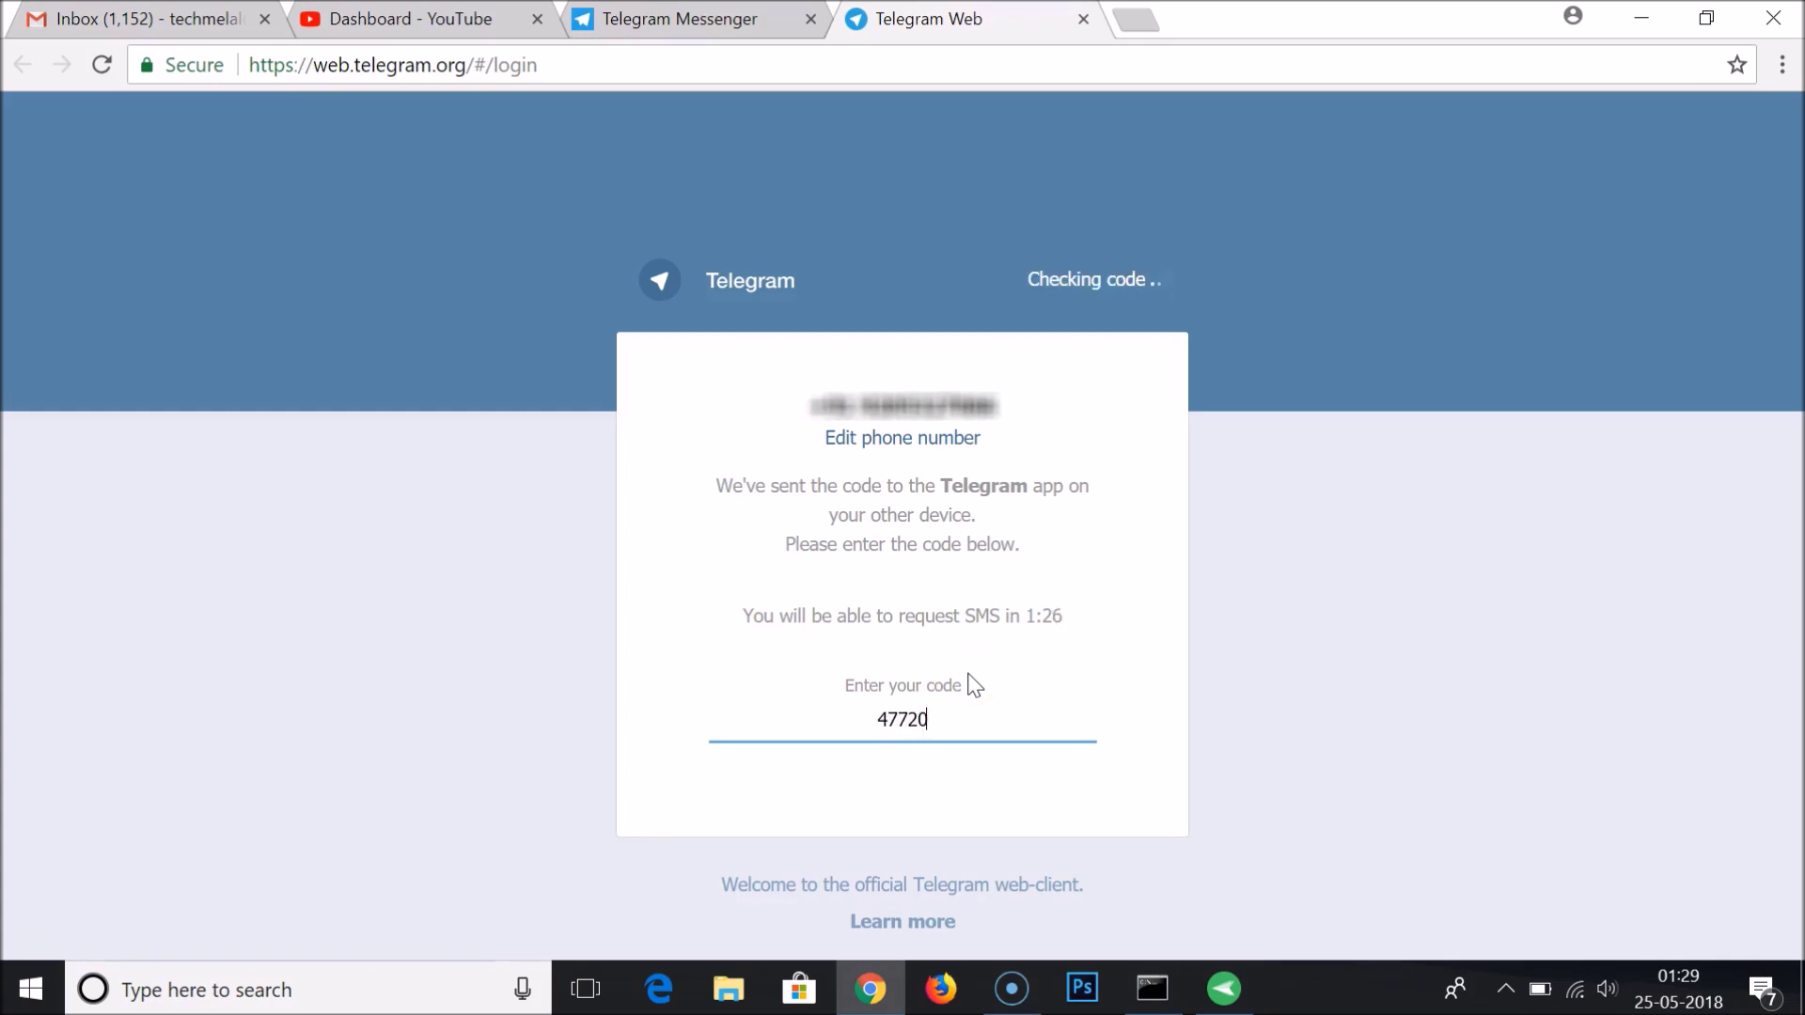
click(1150, 230)
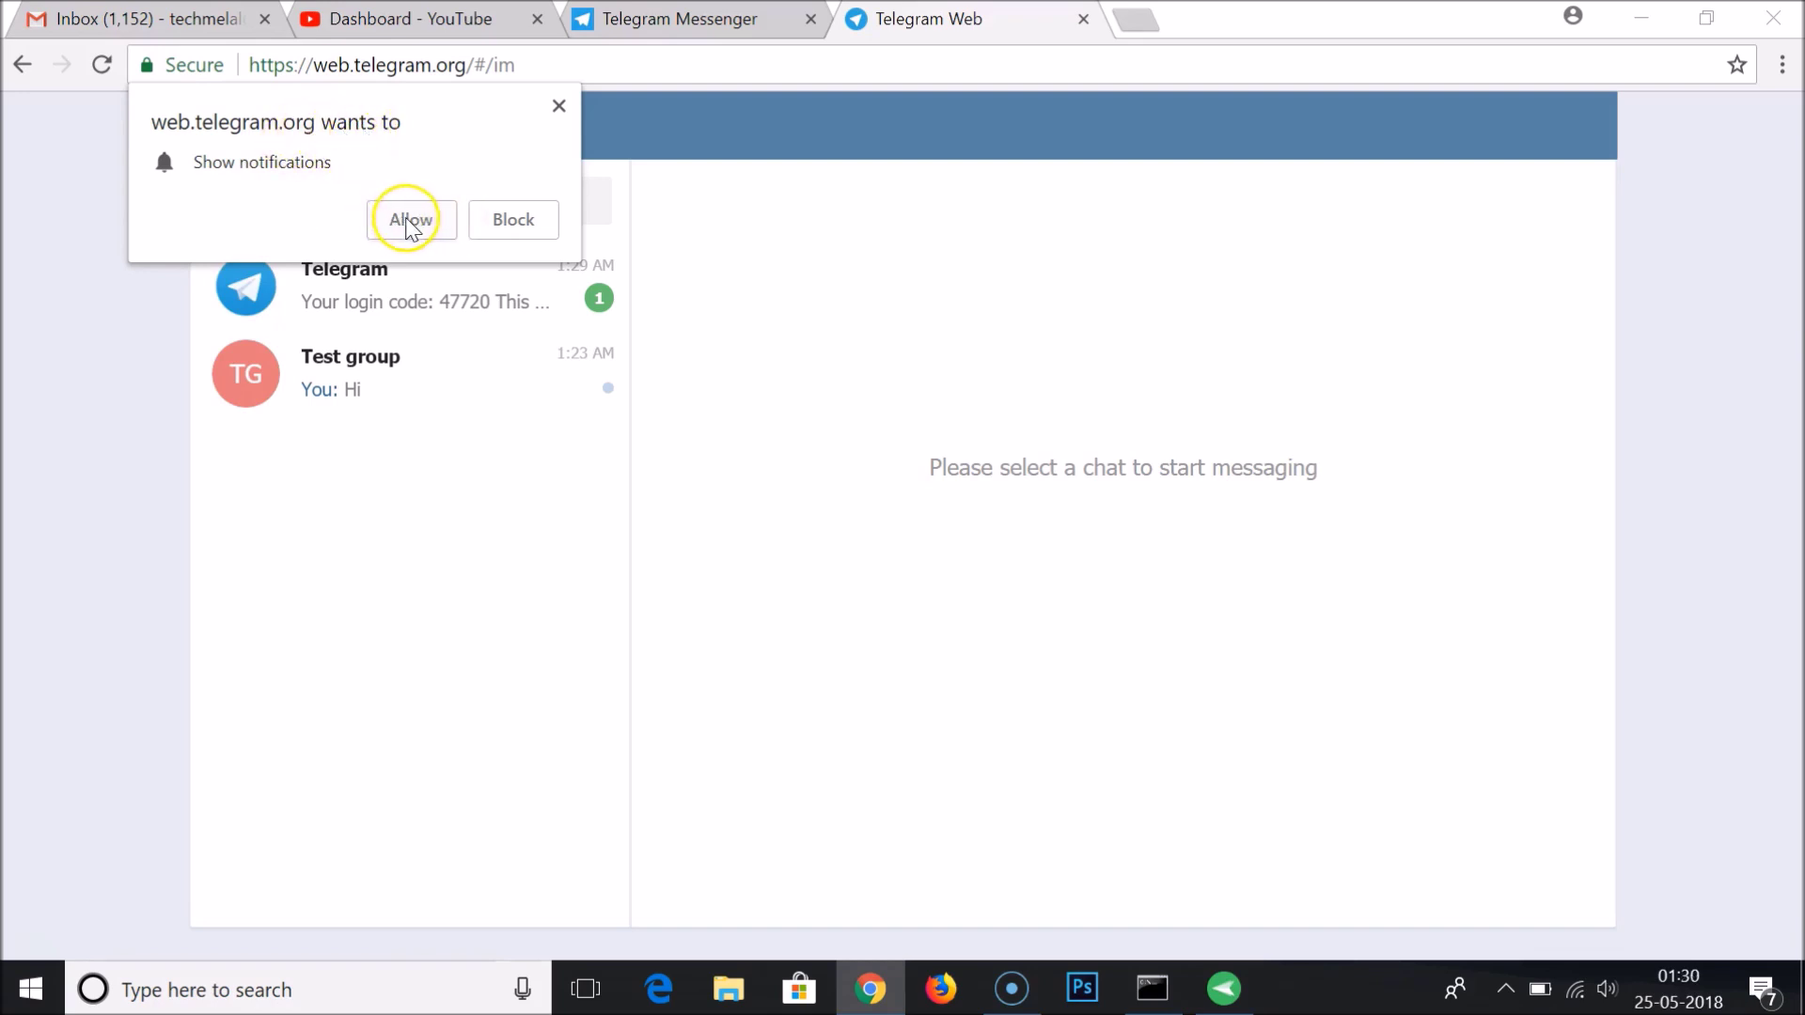
Block browser notifications and open the Test group chat.
click(511, 229)
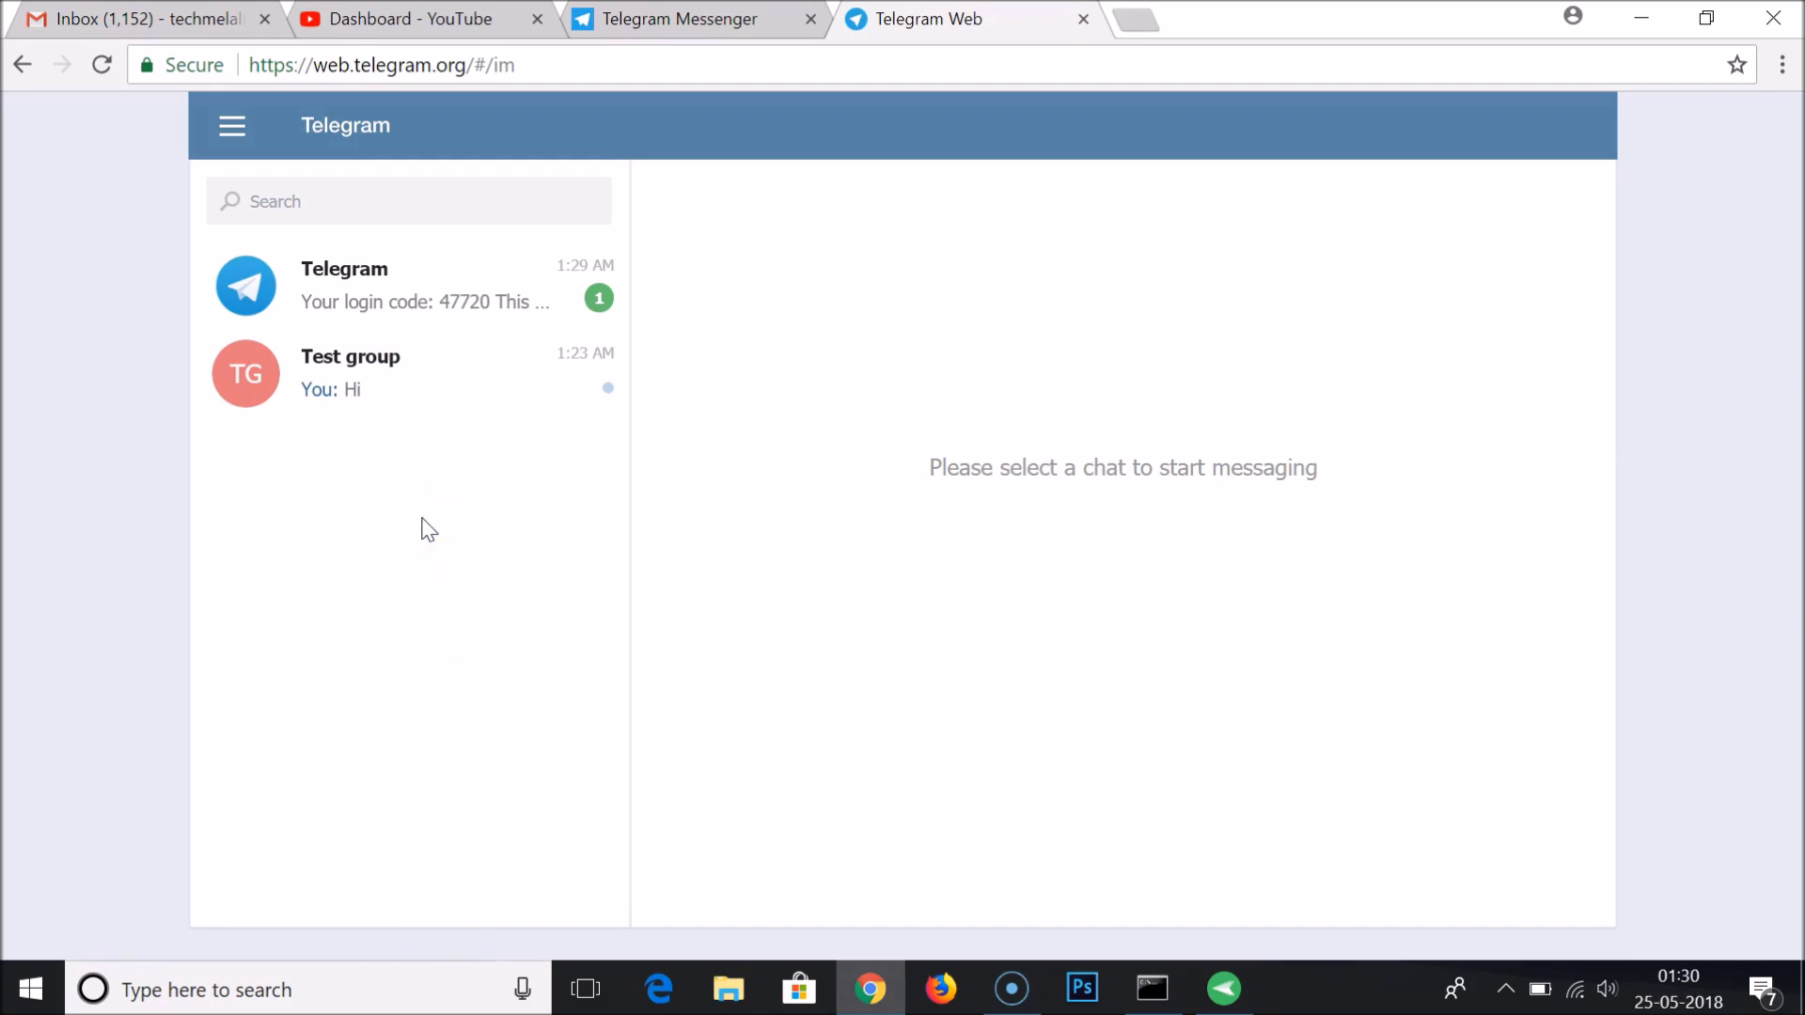
click(390, 393)
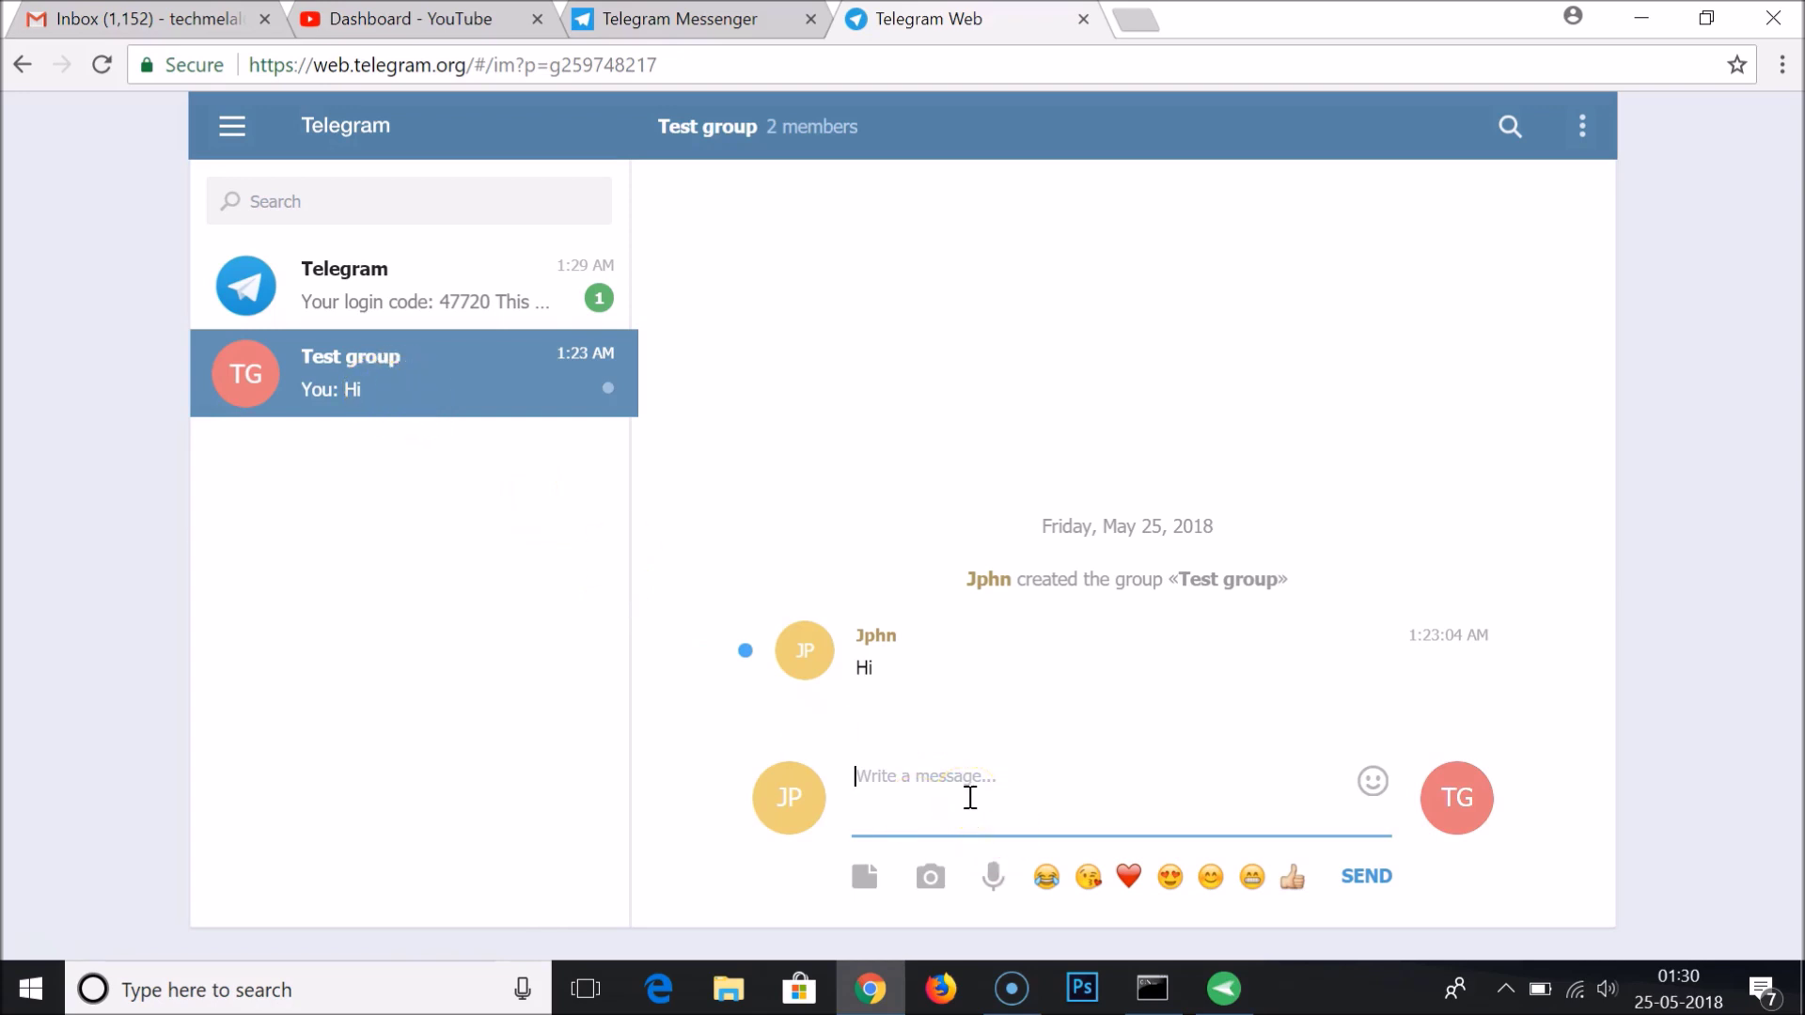
text(hi)
text( you)
Send the message 'hi, how r u' to Test group.
key(BackSpace)
key(BackSpace)
key(BackSpace)
text(how r u)
key(Return)
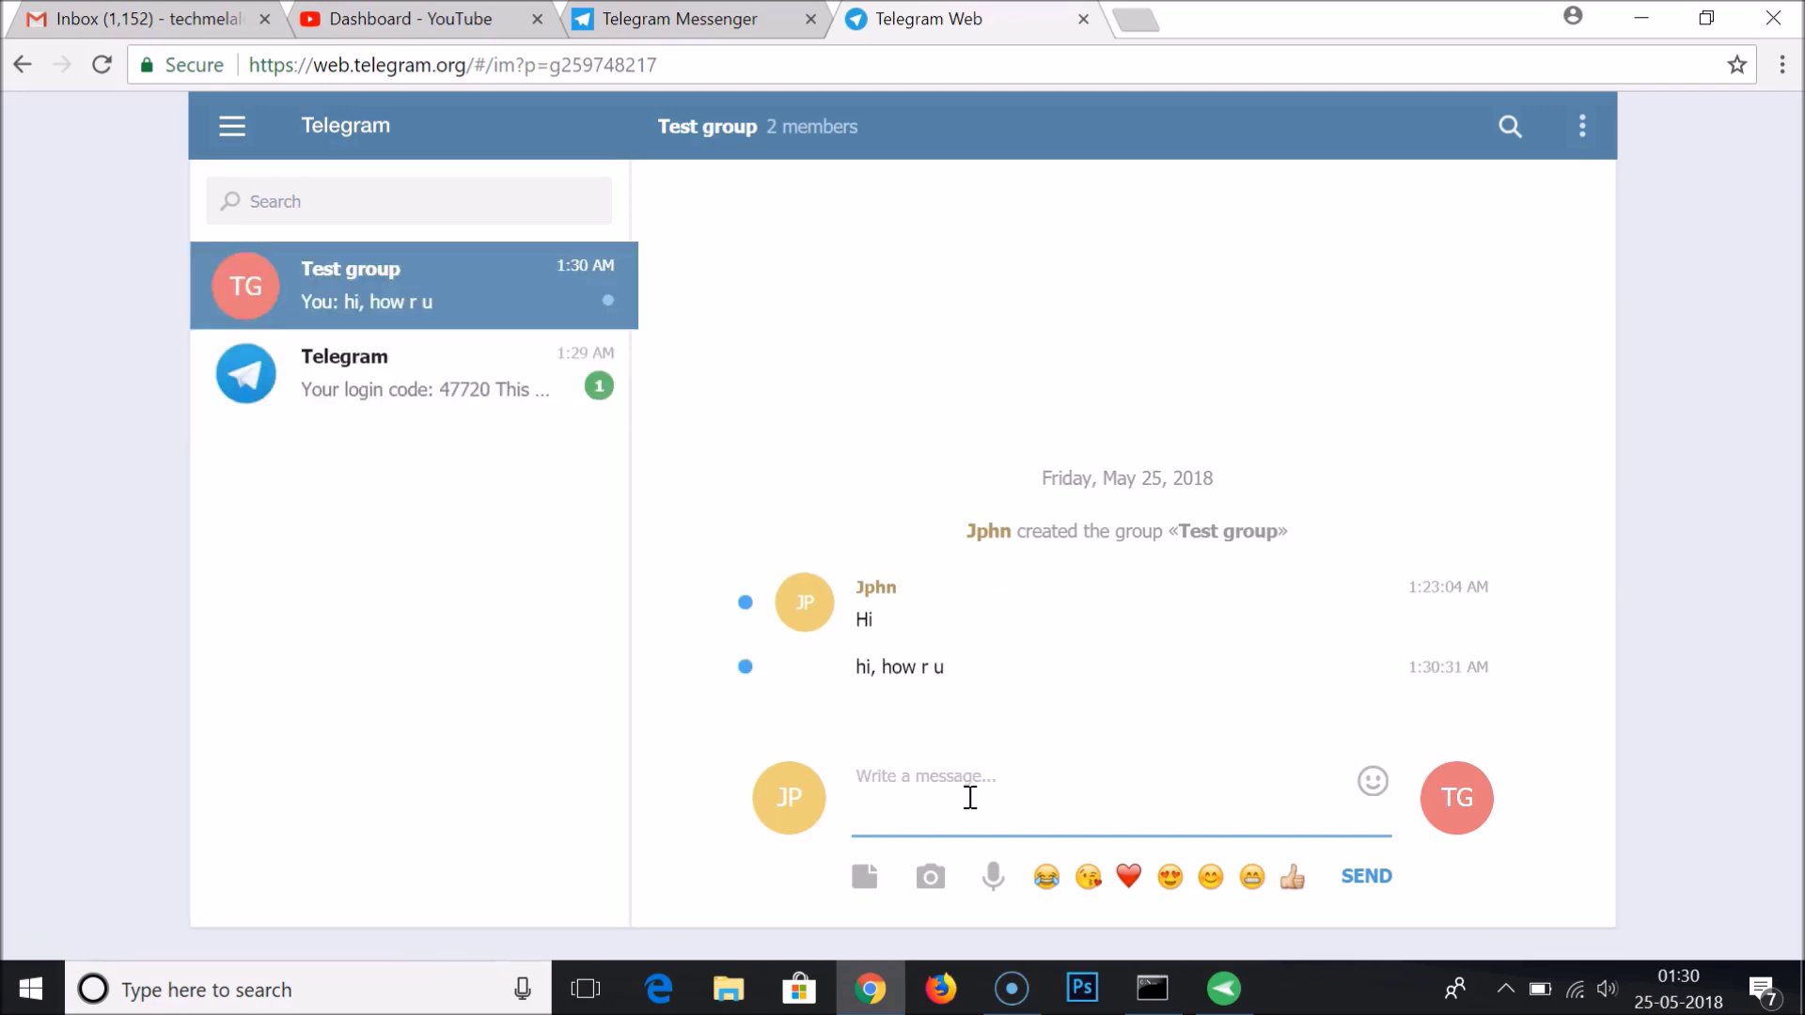
click(956, 799)
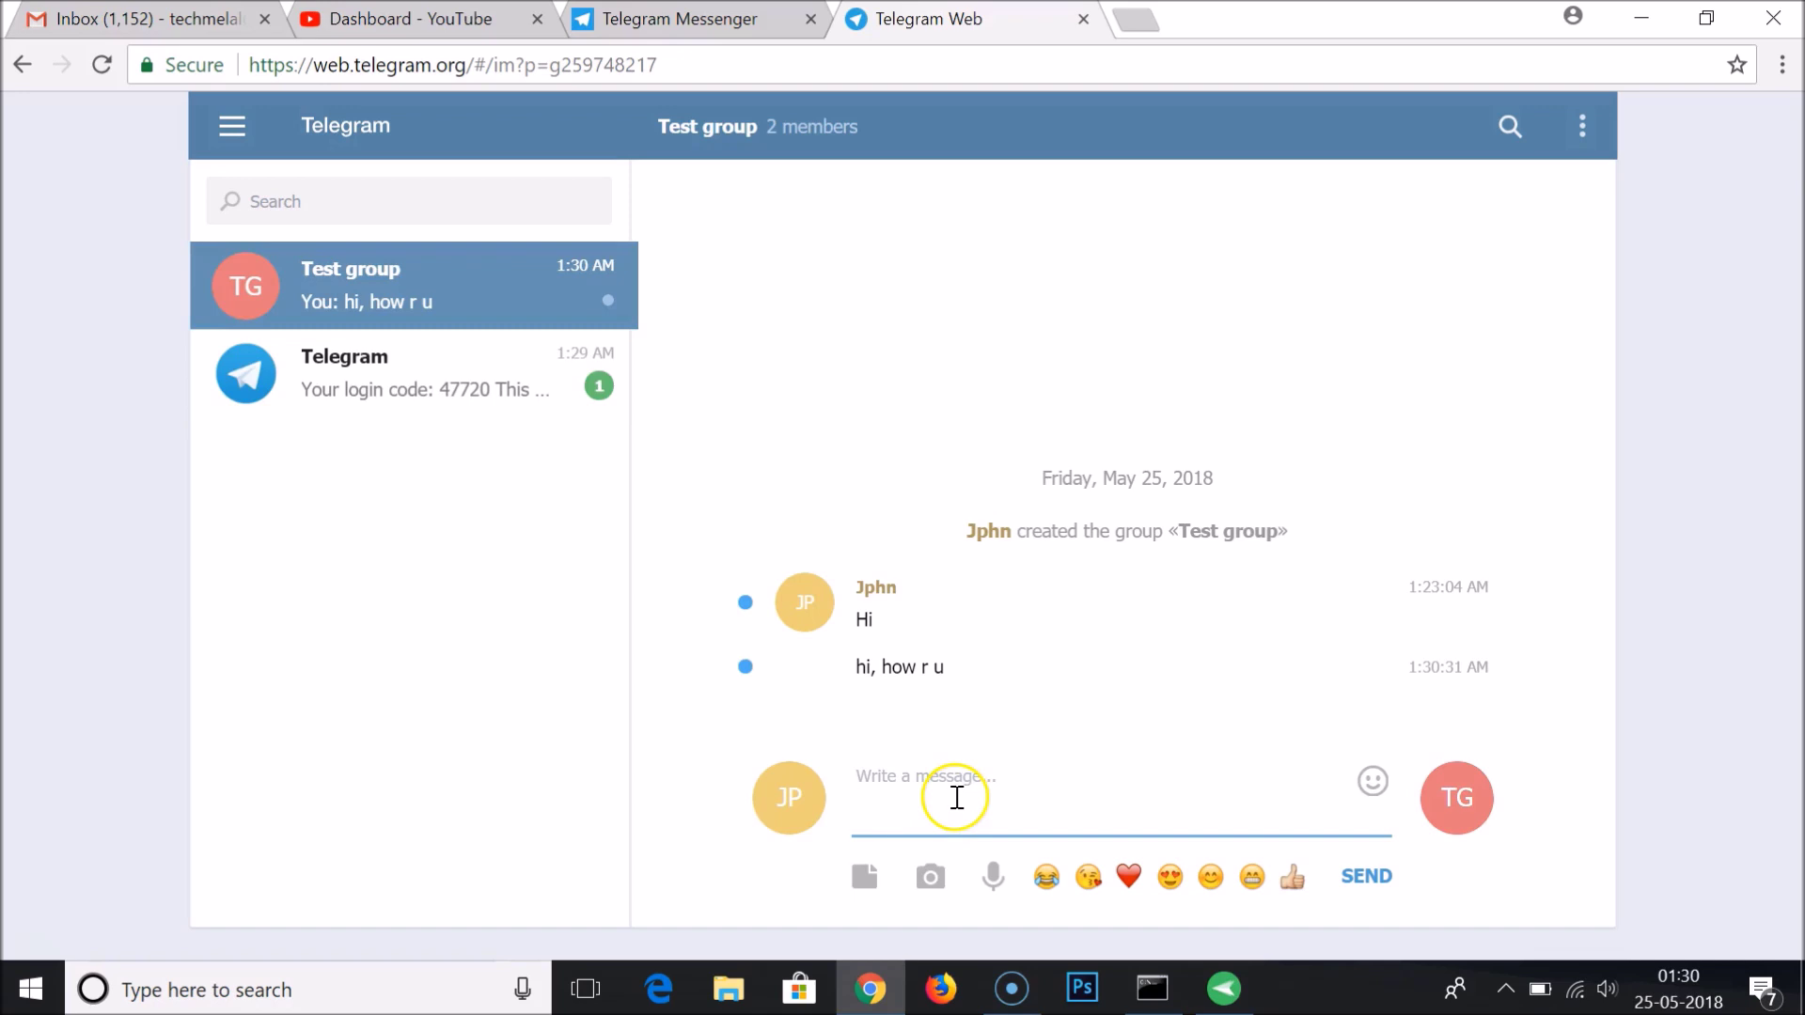